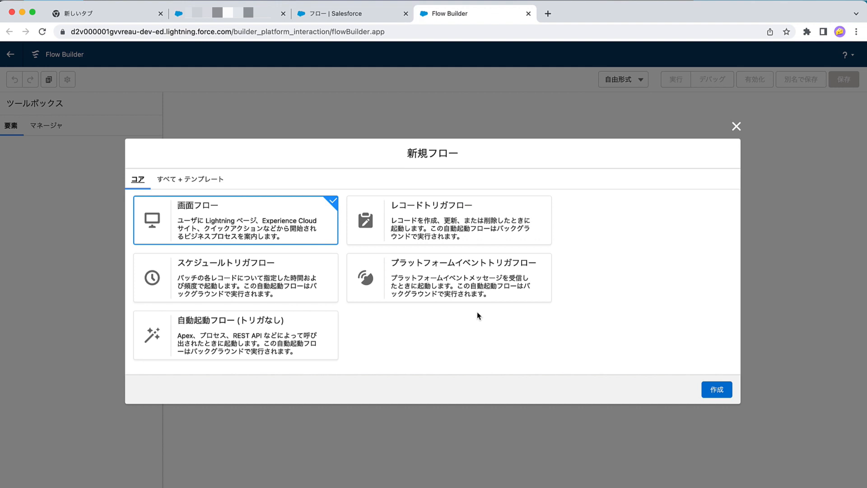
# Step: Create a record-triggered flow (レコードトリガフロー) on the 取引先 (Account) object with the trigger レコードが更新された
pyautogui.click(450, 226)
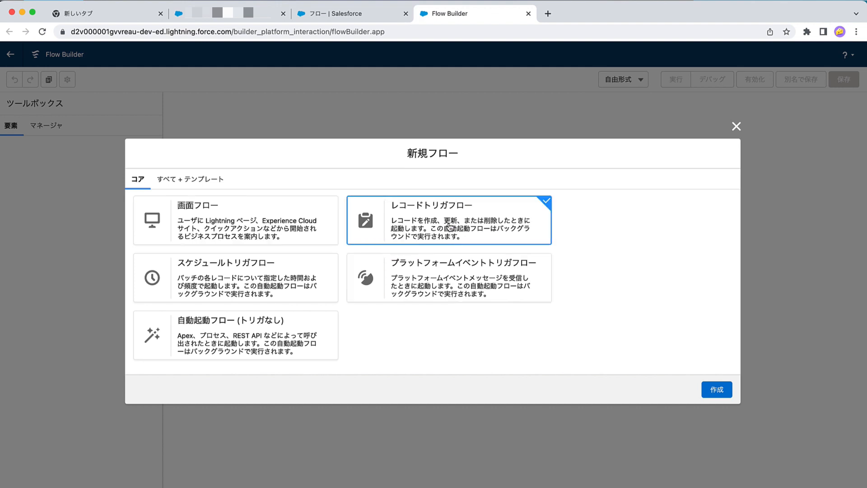
pyautogui.click(720, 391)
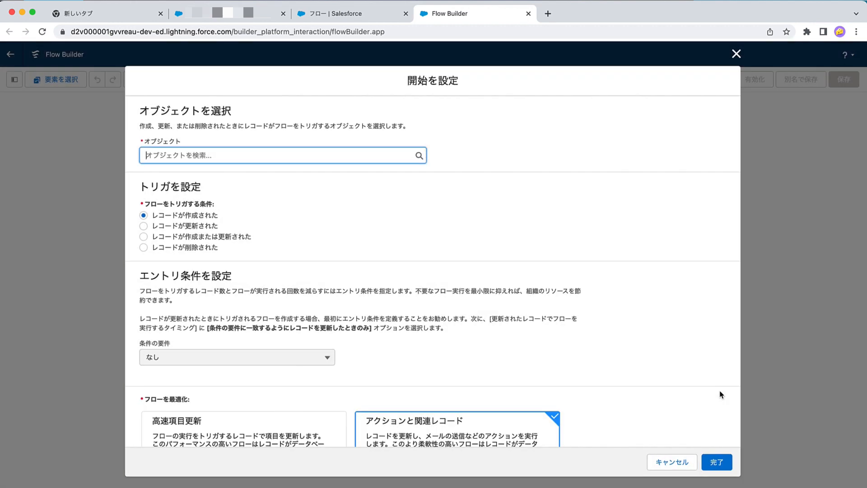
pyautogui.click(225, 157)
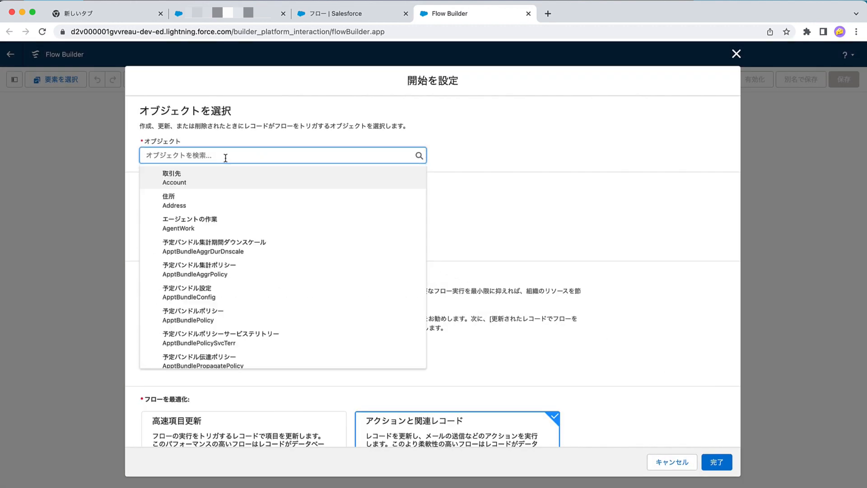
pyautogui.click(207, 175)
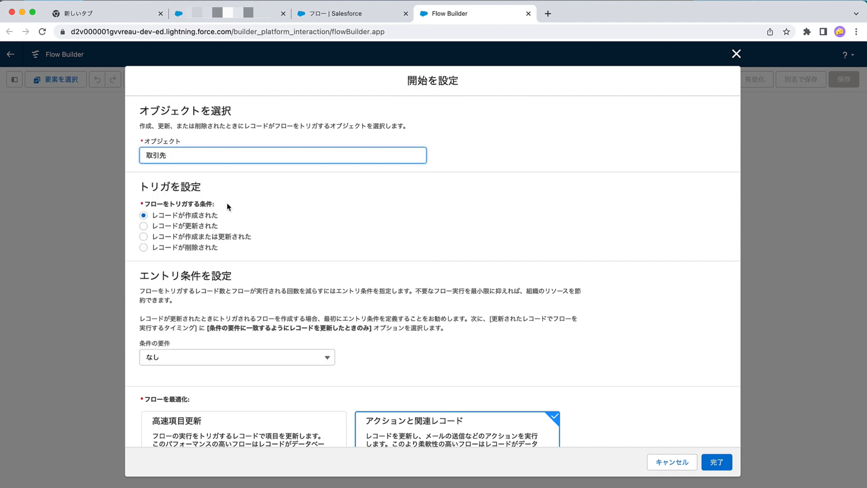
pyautogui.click(202, 226)
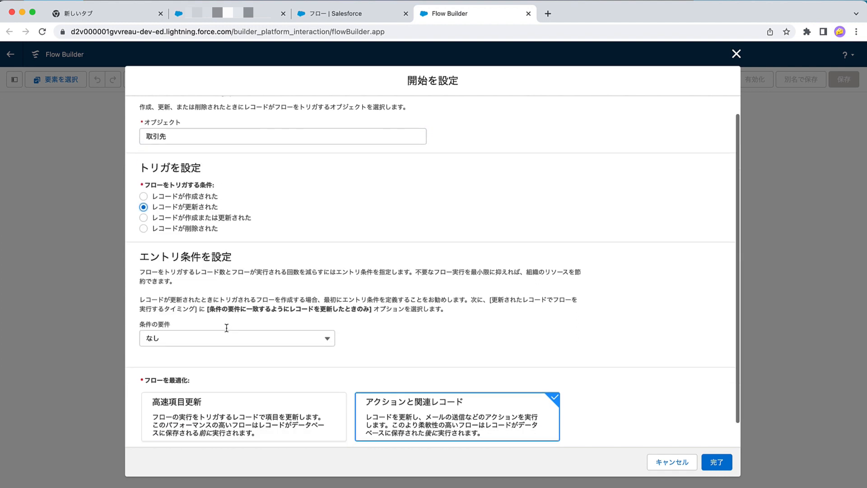
# Step: Set the entry condition requirement to いずれかの条件に一致 (OR) and define the first condition as BillingCountry 変更済み True
pyautogui.scroll(-2, 228, 325)
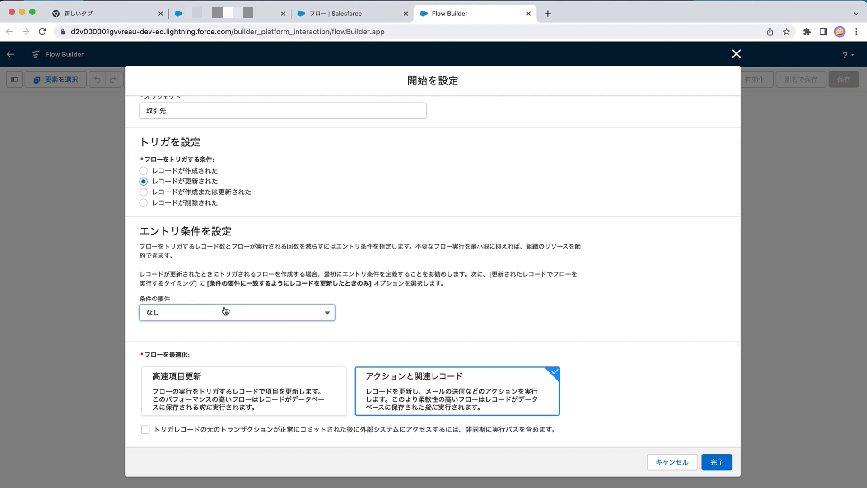
pyautogui.click(226, 313)
pyautogui.click(211, 367)
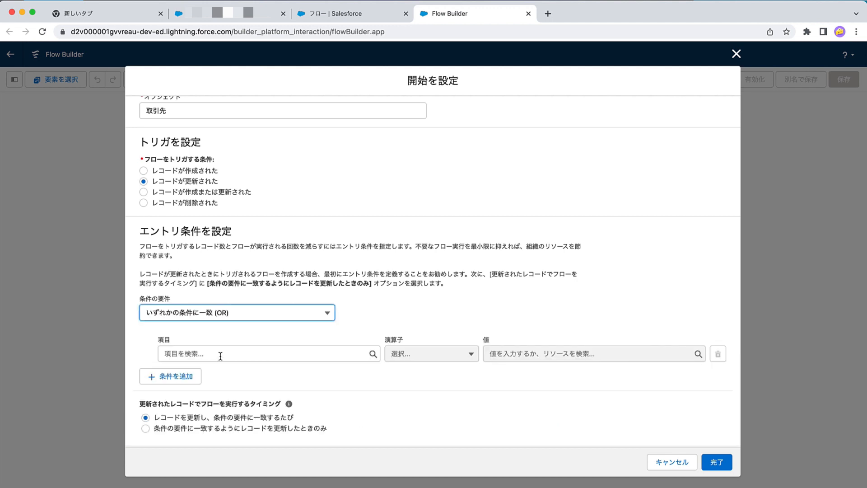
pyautogui.click(221, 355)
pyautogui.write('country')
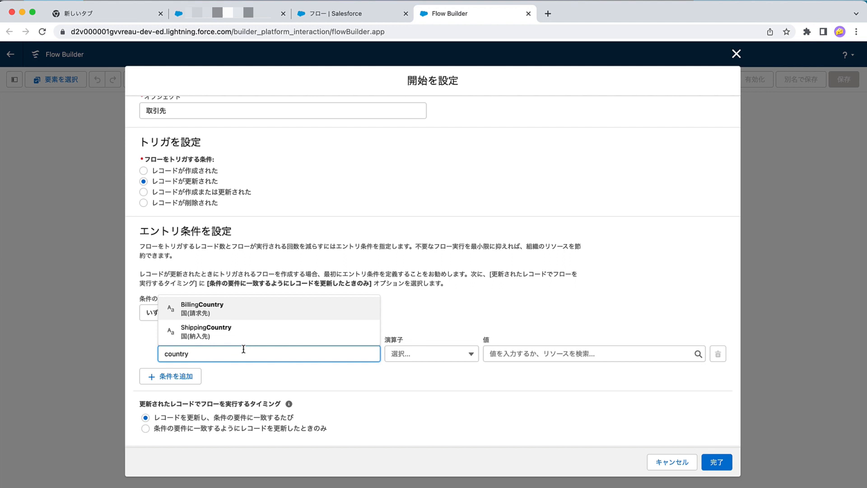
pyautogui.click(261, 311)
pyautogui.click(431, 356)
pyautogui.click(409, 479)
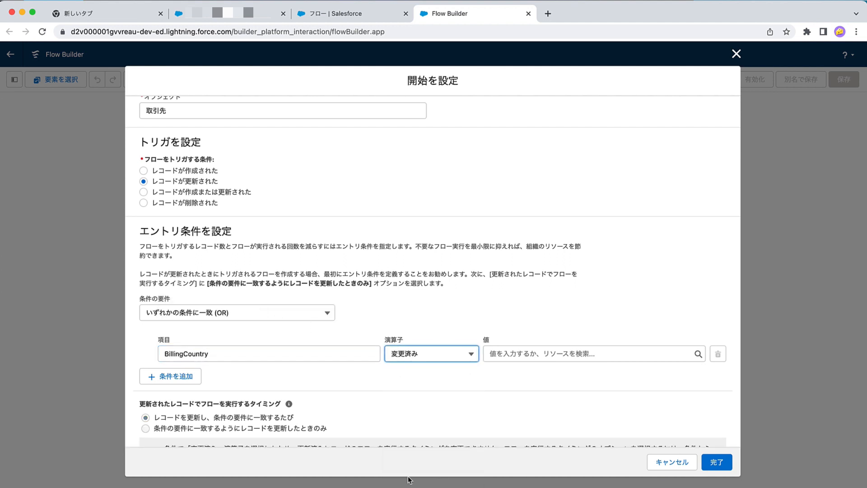
pyautogui.click(560, 359)
pyautogui.click(545, 417)
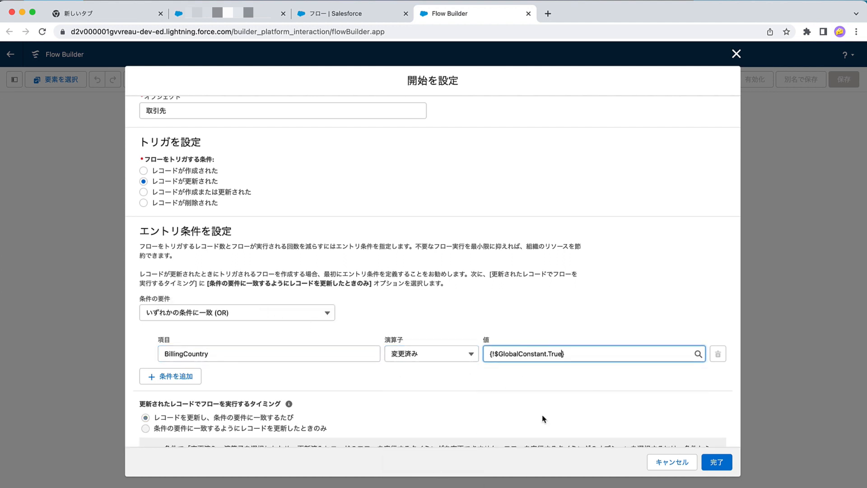
# Step: Add a second OR entry condition: BillingPostalCode 変更済み True
pyautogui.click(195, 381)
pyautogui.click(196, 386)
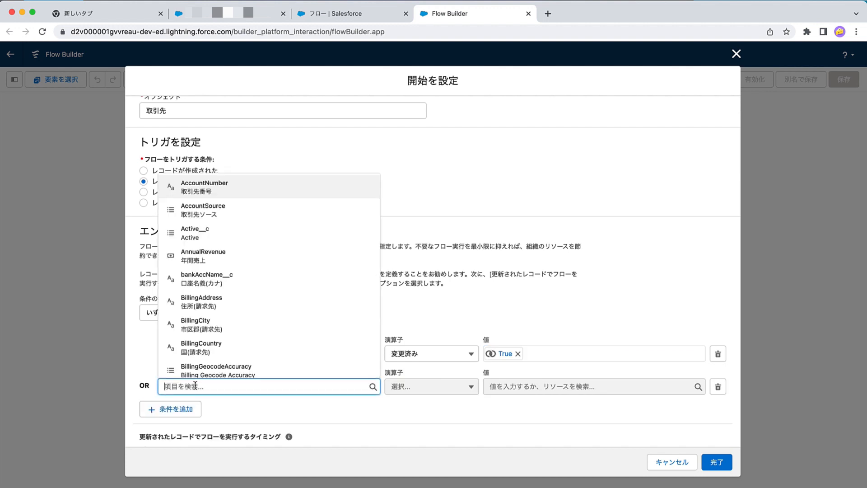
pyautogui.write('post')
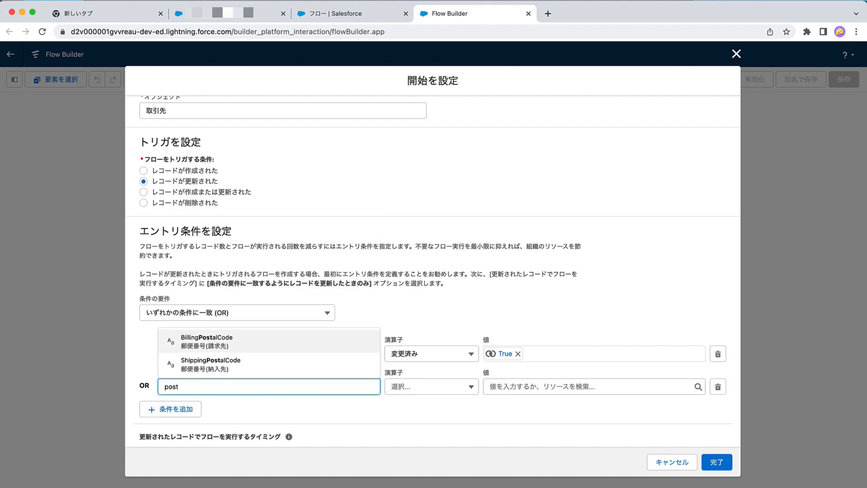
pyautogui.click(207, 342)
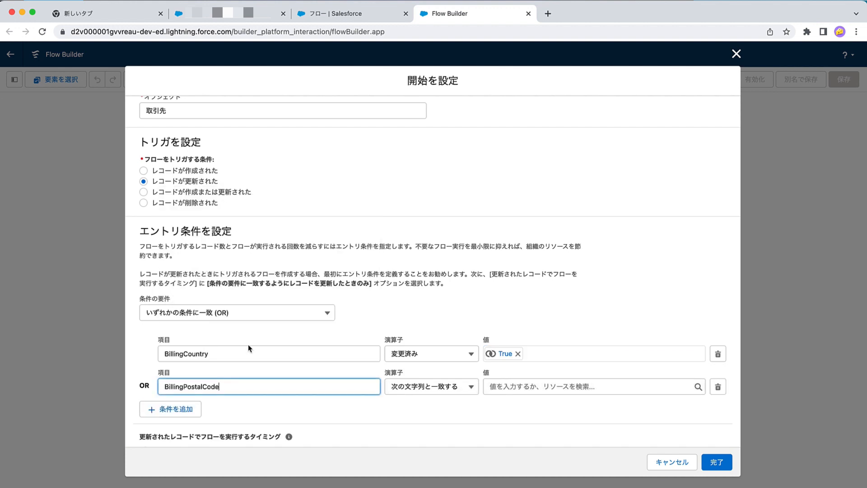
pyautogui.click(430, 389)
pyautogui.click(436, 369)
pyautogui.click(507, 387)
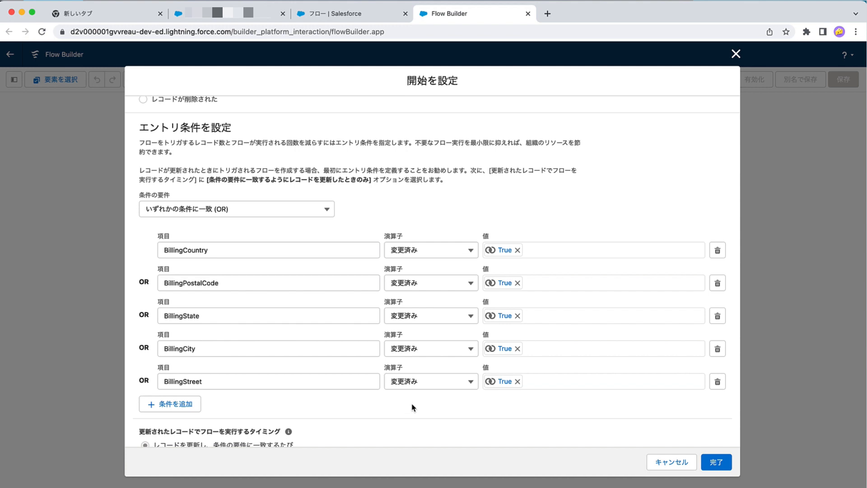
# Step: Review the run timing option レコードを更新し、条件の要件に一致するたび and finish the start configuration
pyautogui.scroll(-3, 412, 406)
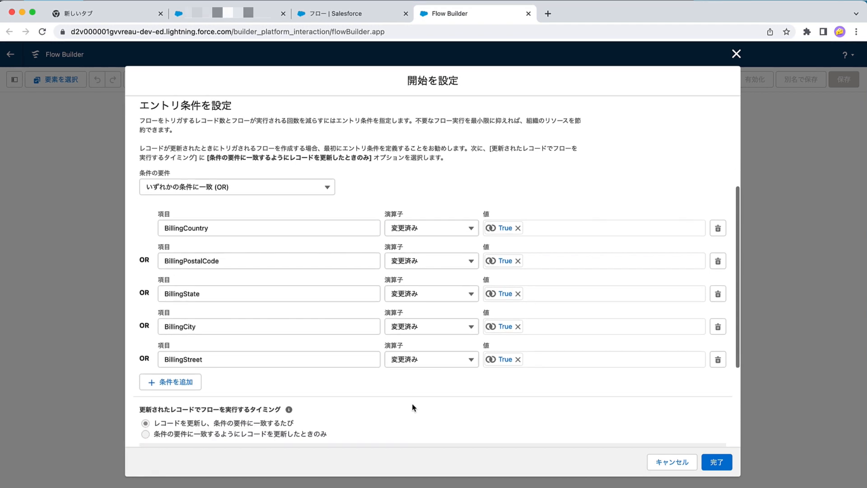
pyautogui.moveTo(293, 342); pyautogui.dragTo(154, 341)
pyautogui.click(725, 462)
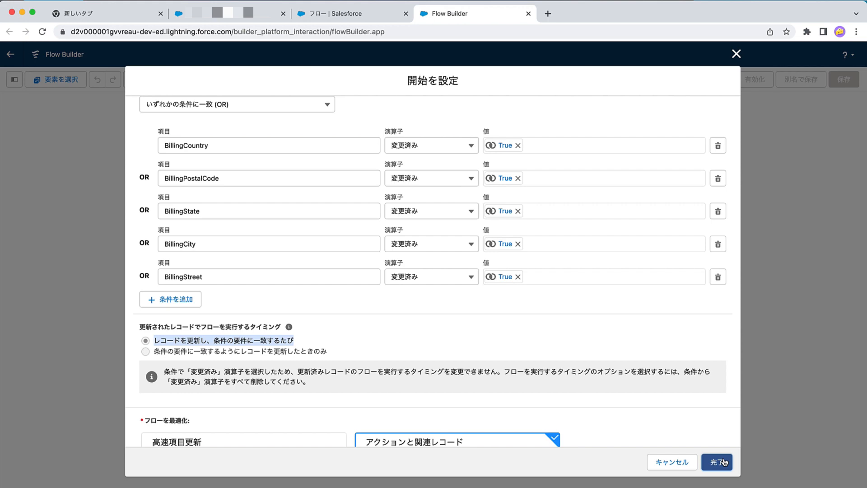
pyautogui.click(723, 462)
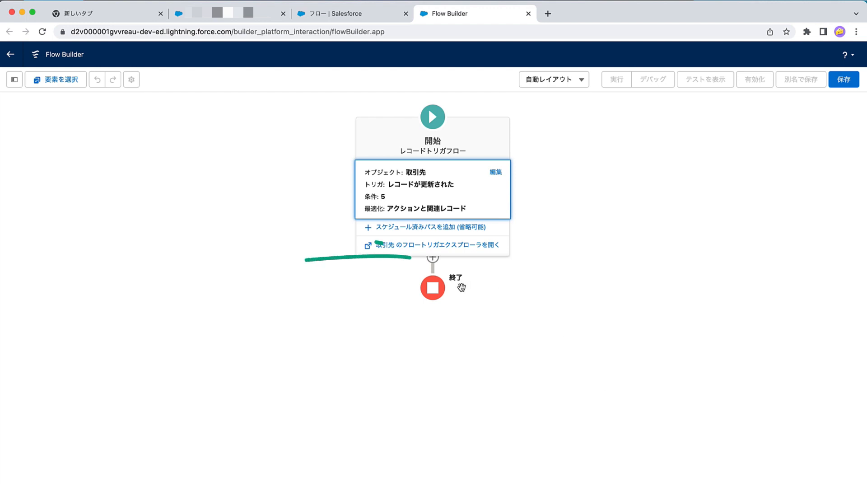
# Step: Add a Get Records (レコードを取得) element after the start element and label it 取引先責任者を取得
pyautogui.click(433, 261)
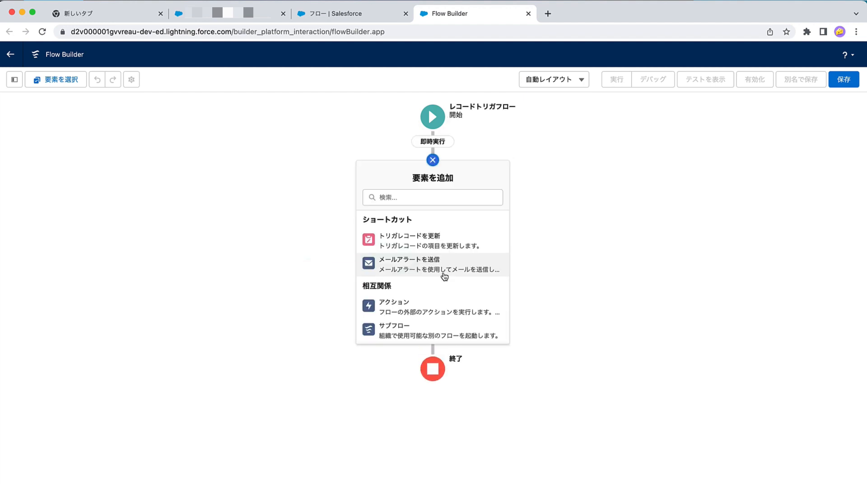
pyautogui.scroll(-5, 450, 281)
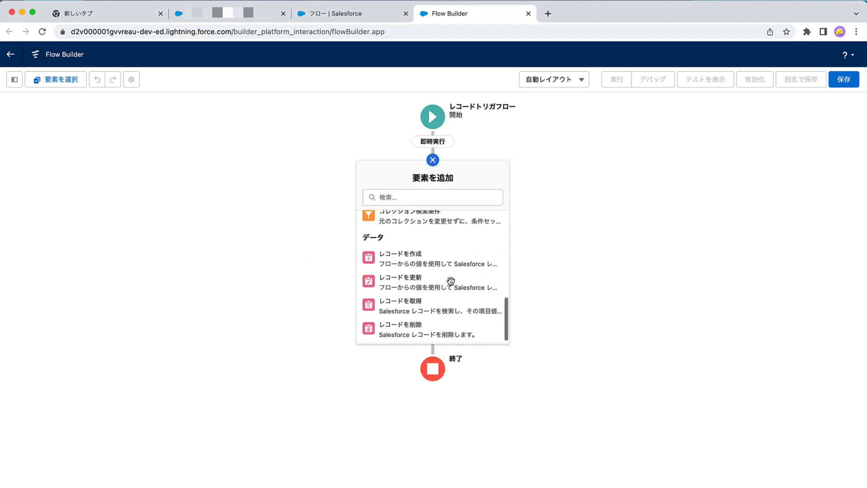
pyautogui.click(420, 312)
pyautogui.write('torihik')
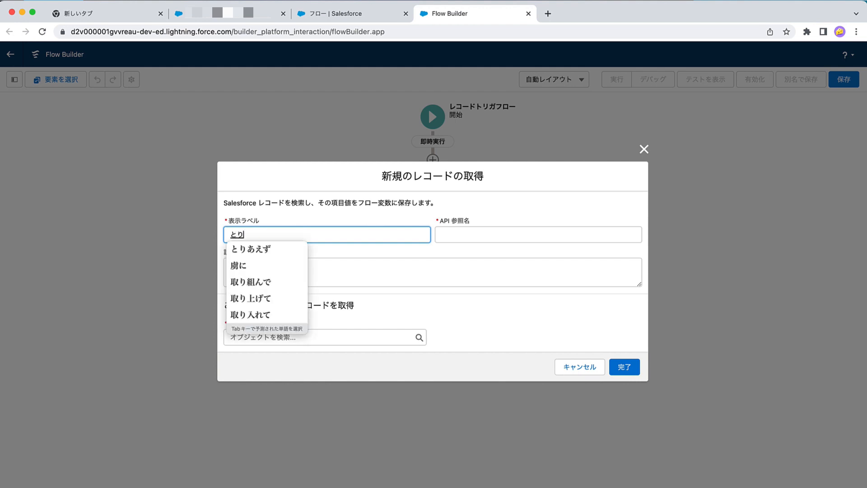
pyautogui.write('i')
pyautogui.press('Tab')
pyautogui.press('Tab')
pyautogui.press('Tab')
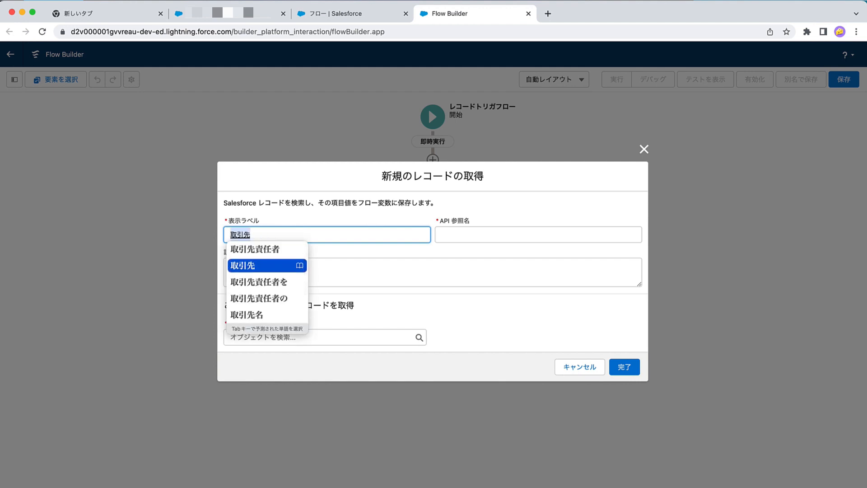
pyautogui.press('Return')
pyautogui.write('shutoku')
pyautogui.press('space')
pyautogui.press('Return')
# Step: Set the Get Records element's API name to GetContacts and its object to 取引先責任者 (Contact)
pyautogui.press('Tab')
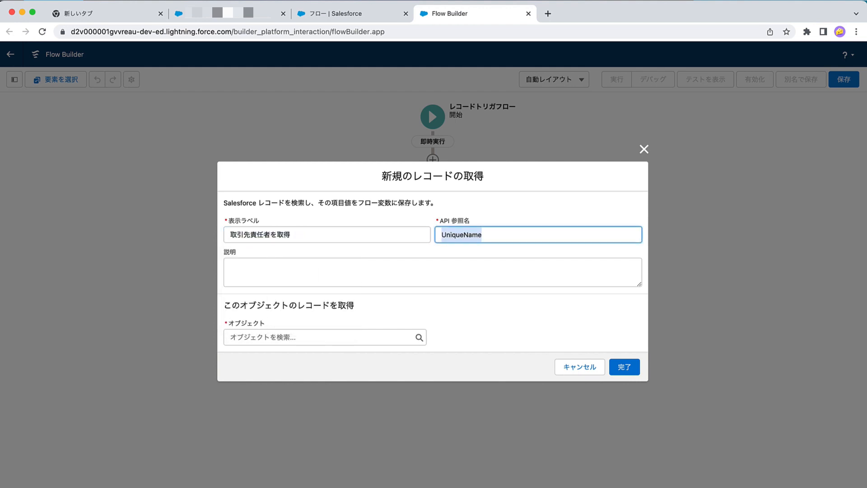
pyautogui.write('GetC')
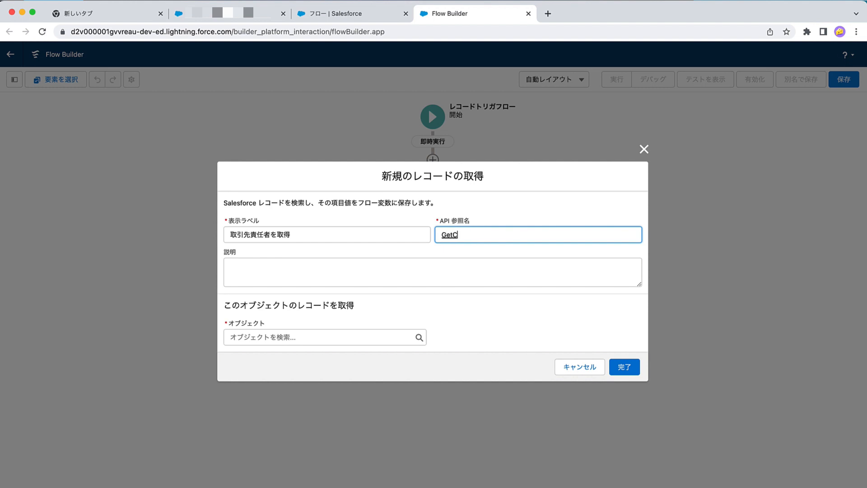
pyautogui.write('ontacts')
pyautogui.press('Return')
pyautogui.click(319, 338)
pyautogui.write('contact')
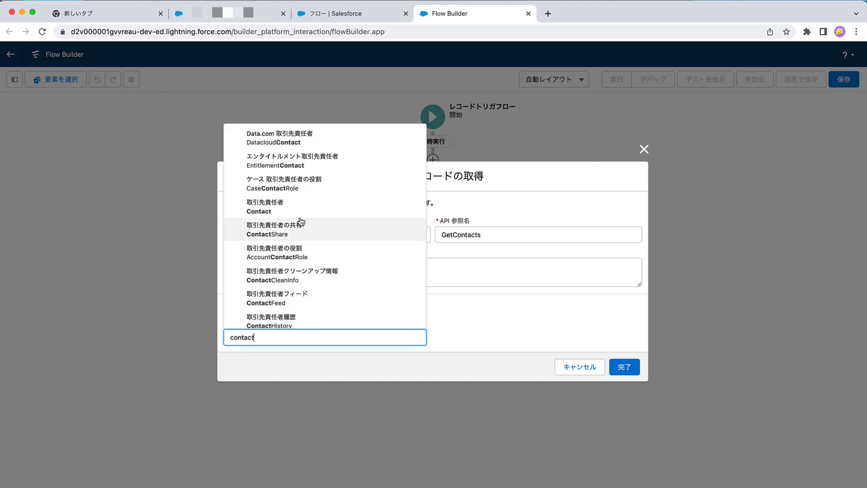
pyautogui.click(299, 210)
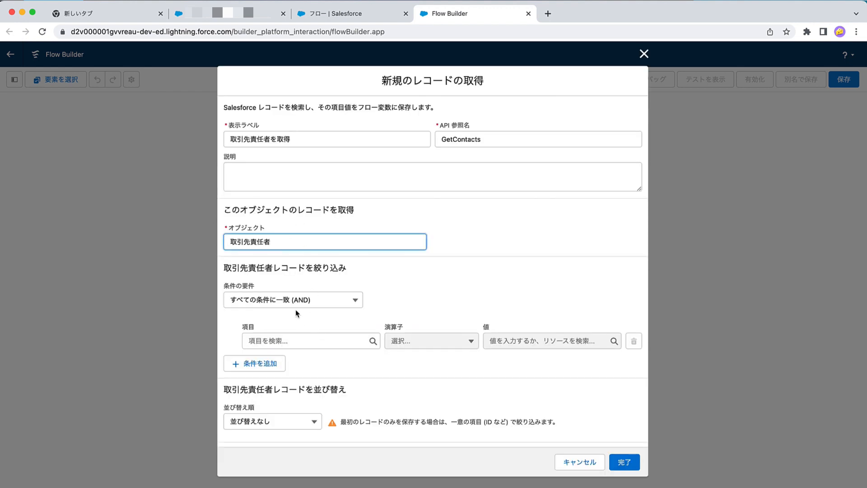
# Step: Filter the contact records where AccountId 次の文字列と一致する {!$Record.Id}, the triggering account's ID
pyautogui.click(296, 335)
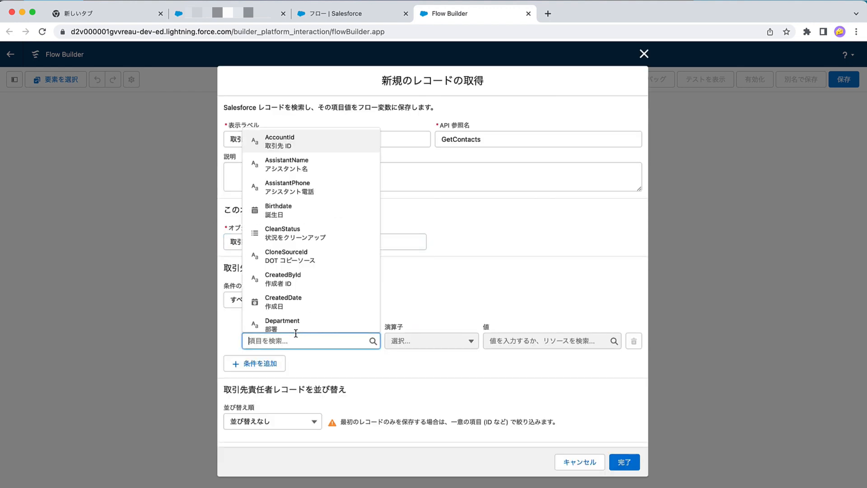
pyautogui.click(316, 139)
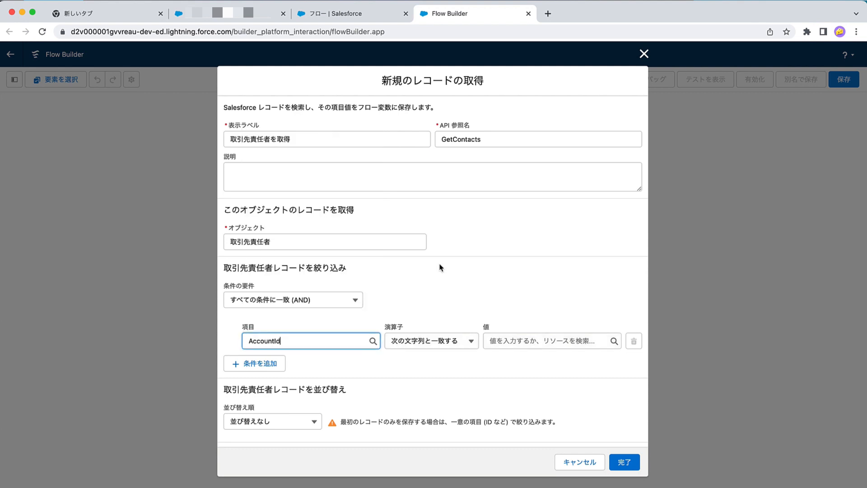
pyautogui.click(525, 344)
pyautogui.scroll(-4, 550, 284)
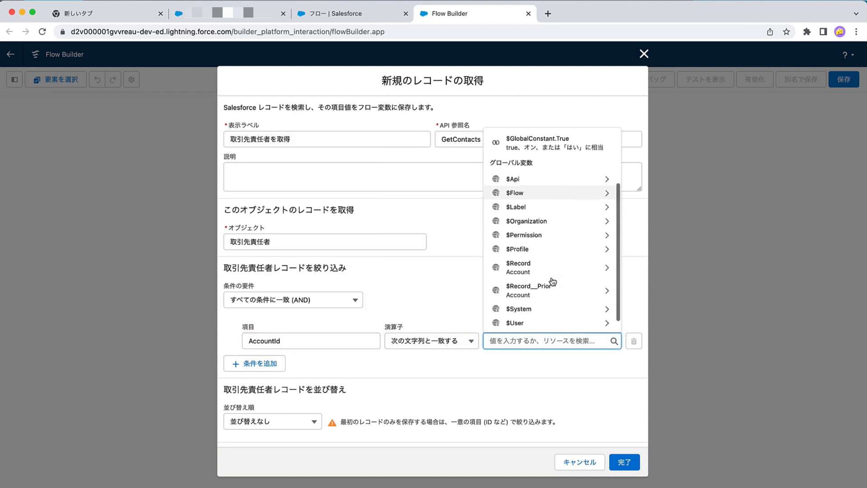
pyautogui.click(544, 269)
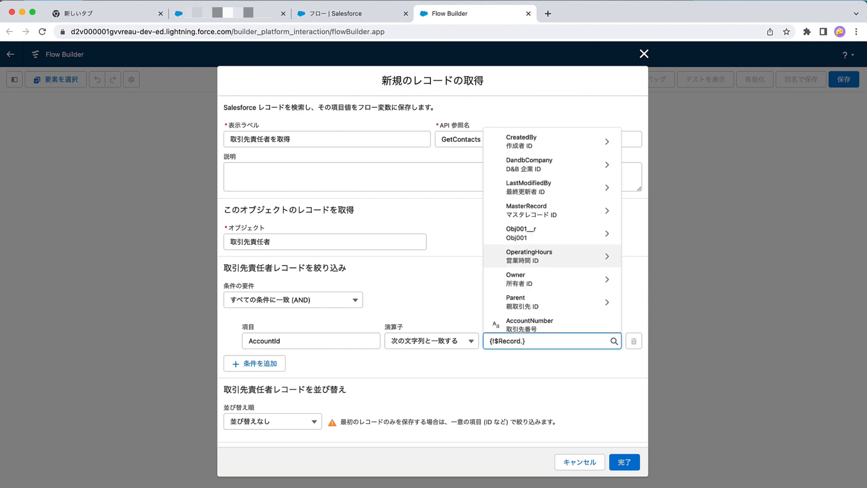
pyautogui.write('id')
pyautogui.scroll(-3, 546, 299)
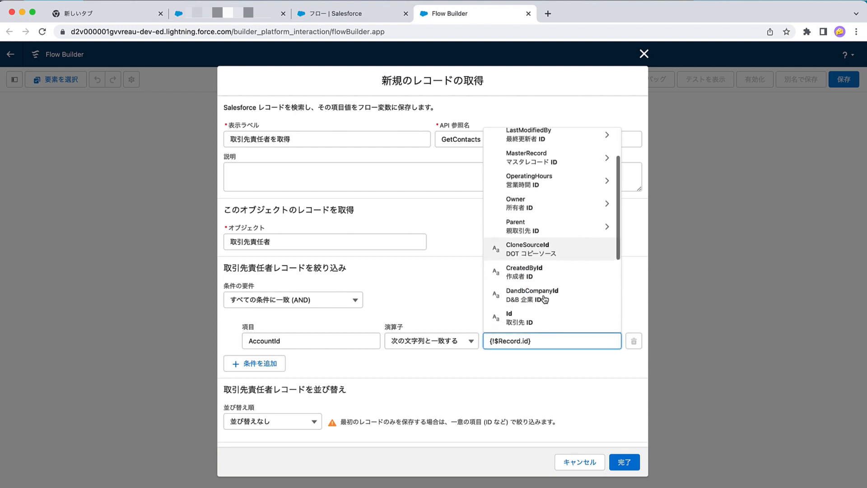
pyautogui.click(533, 316)
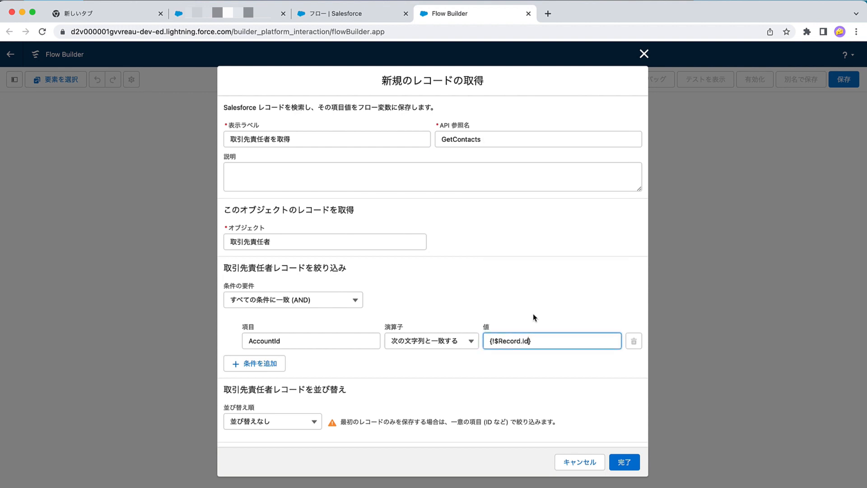
# Step: Store all records (すべてのレコード) in the Get Records element and finish its configuration
pyautogui.scroll(-3, 371, 375)
pyautogui.click(371, 375)
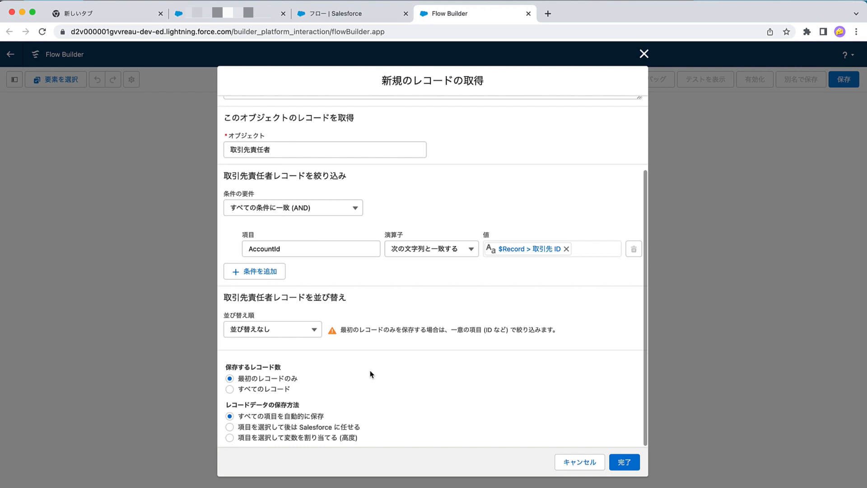
pyautogui.click(232, 390)
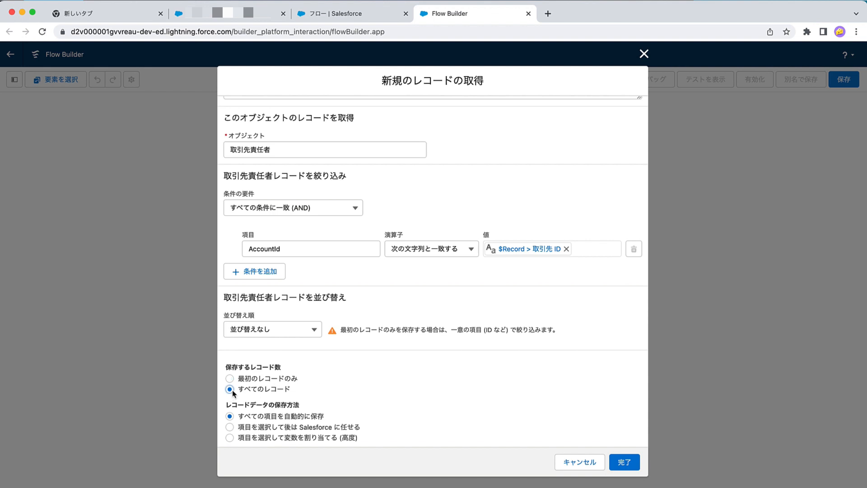
pyautogui.click(627, 463)
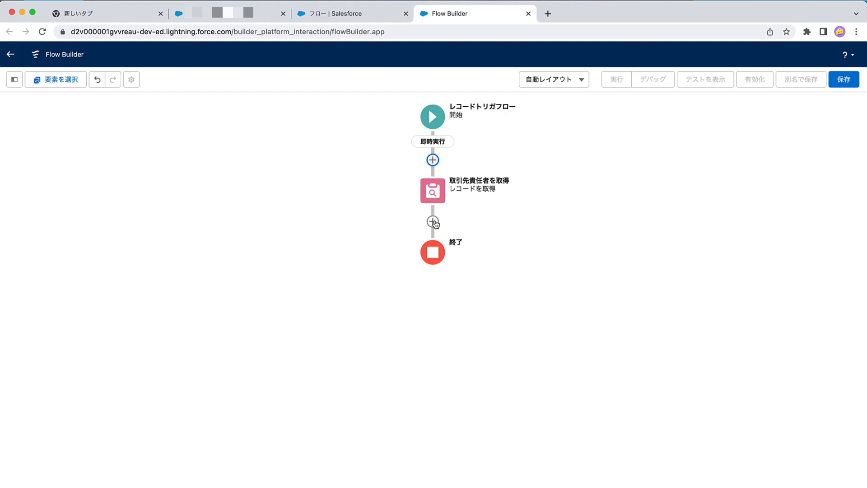
# Step: Add a Loop (ループ) element after the 取引先責任者を取得 element and label it 取引先責任者ループ
pyautogui.click(433, 221)
pyautogui.scroll(-3, 411, 342)
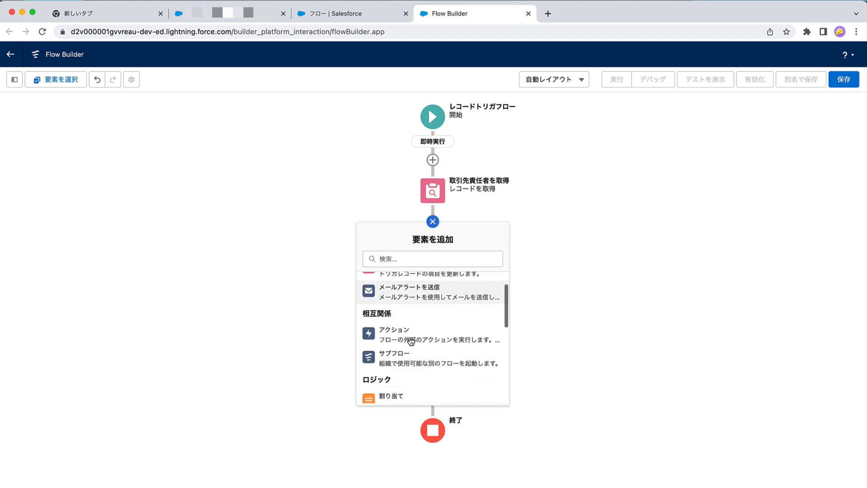
pyautogui.scroll(-2, 411, 341)
pyautogui.click(408, 390)
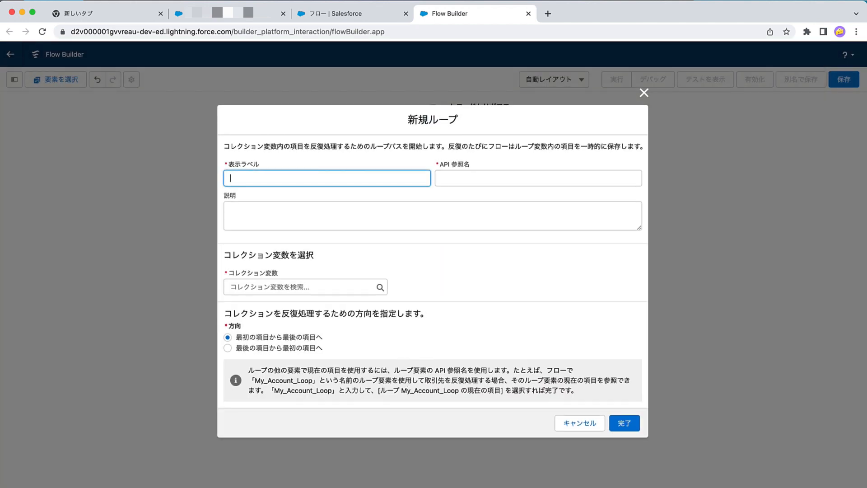
pyautogui.write('とりひ')
pyautogui.press('Tab')
pyautogui.write('るーぷ')
pyautogui.press('Tab')
pyautogui.press('Return')
# Step: Give the loop the API name ContactLoop, set its collection variable to {!GetContacts}, and finish its configuration
pyautogui.press('Tab')
pyautogui.write('ContactL')
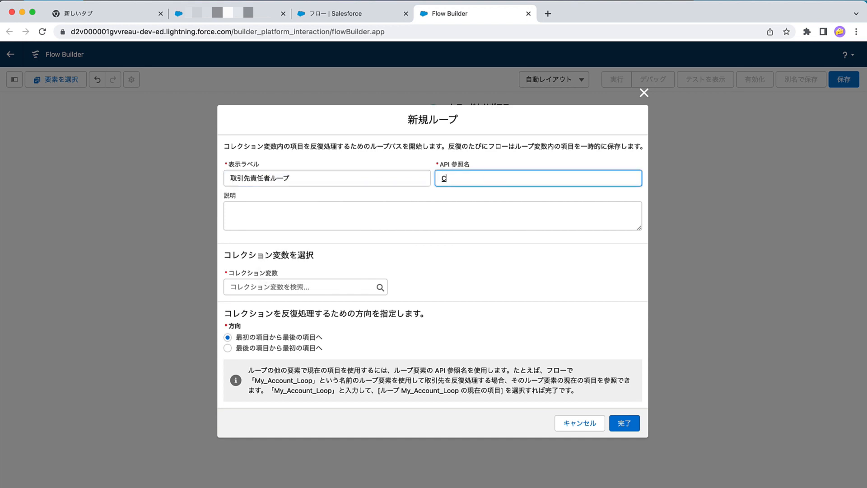
pyautogui.write('oop')
pyautogui.click(273, 289)
pyautogui.click(278, 338)
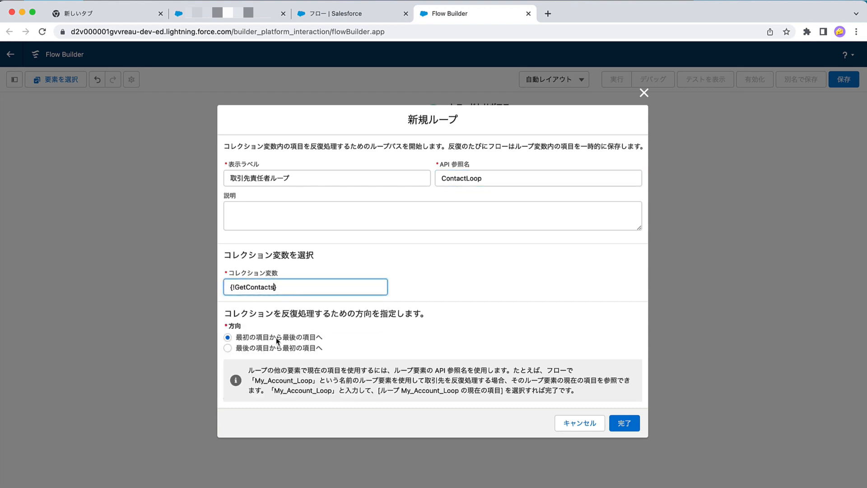
pyautogui.click(625, 423)
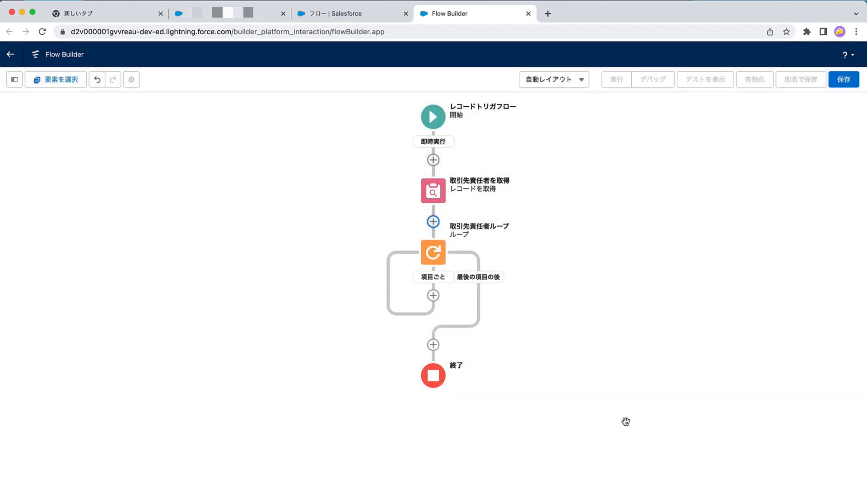
# Step: Add an Assignment (割り当て) element on the loop's 項目ごと path, labelled 住所を割り当て with the API name AssignAddress
pyautogui.click(433, 296)
pyautogui.scroll(-5, 433, 424)
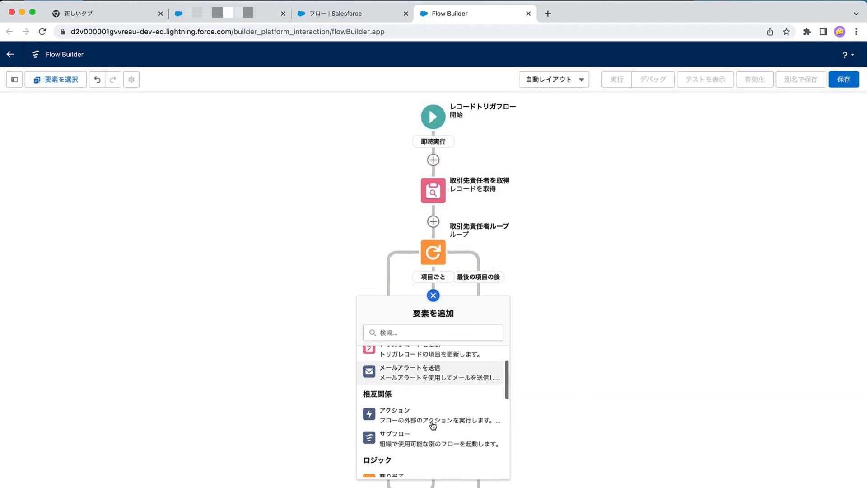
pyautogui.click(424, 411)
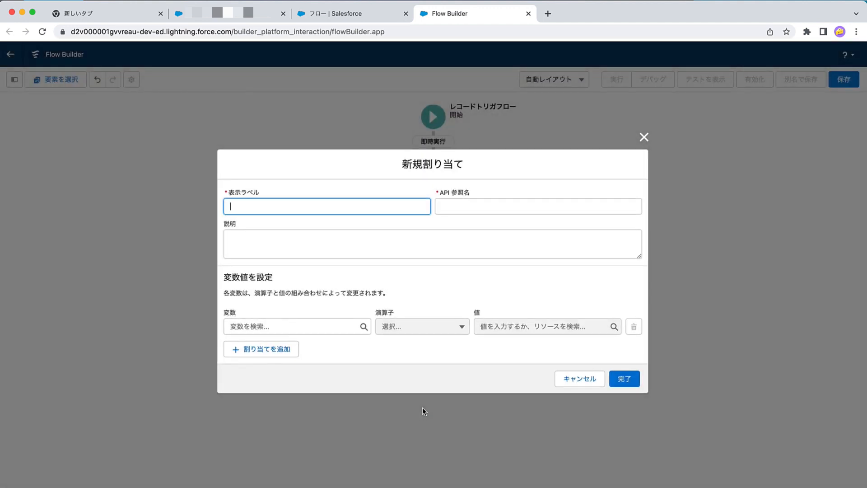
pyautogui.write('住所を割り当て')
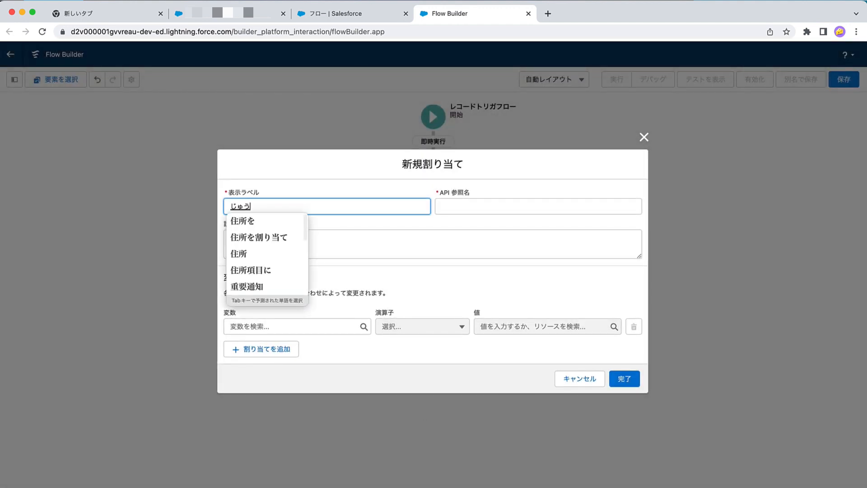
pyautogui.press('Tab')
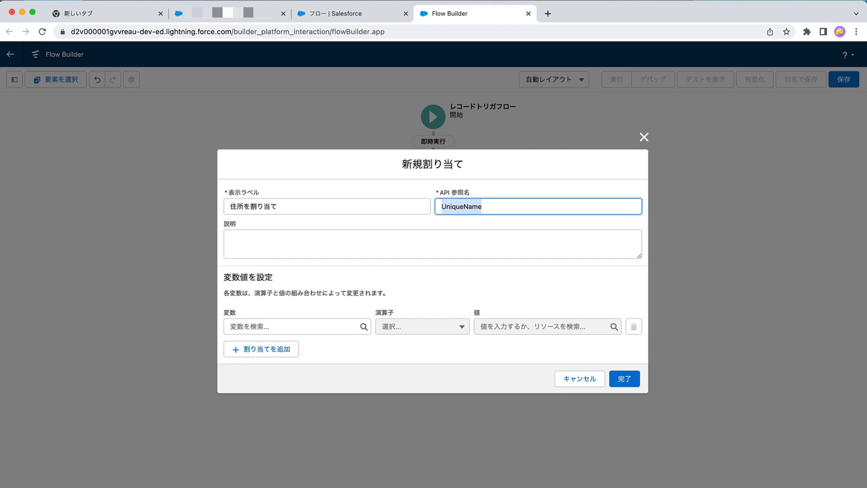
pyautogui.write('AssignA')
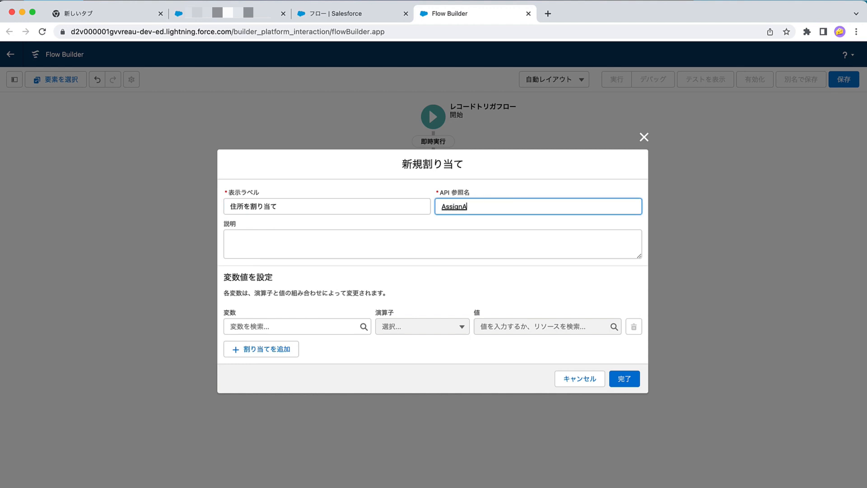
pyautogui.write('ddress')
pyautogui.press('Return')
# Step: Assign the triggering account's BillingCountry ($Record) to the MailingCountry of the current ContactLoop item
pyautogui.click(269, 327)
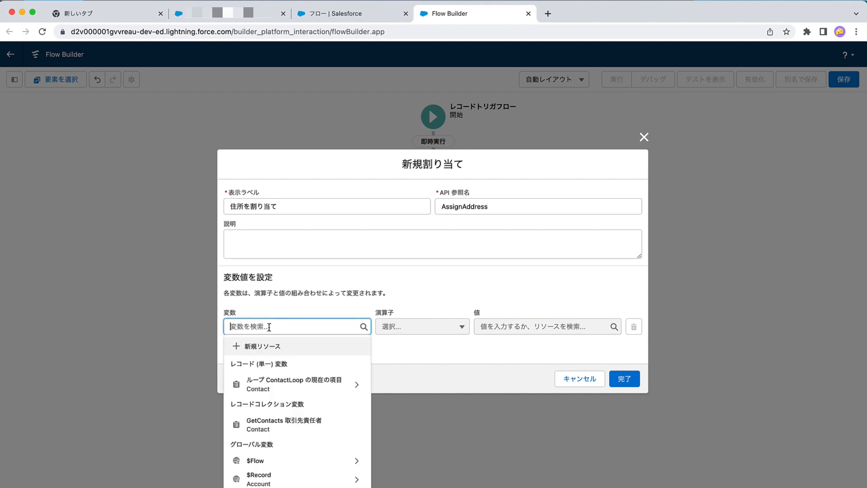
pyautogui.click(294, 383)
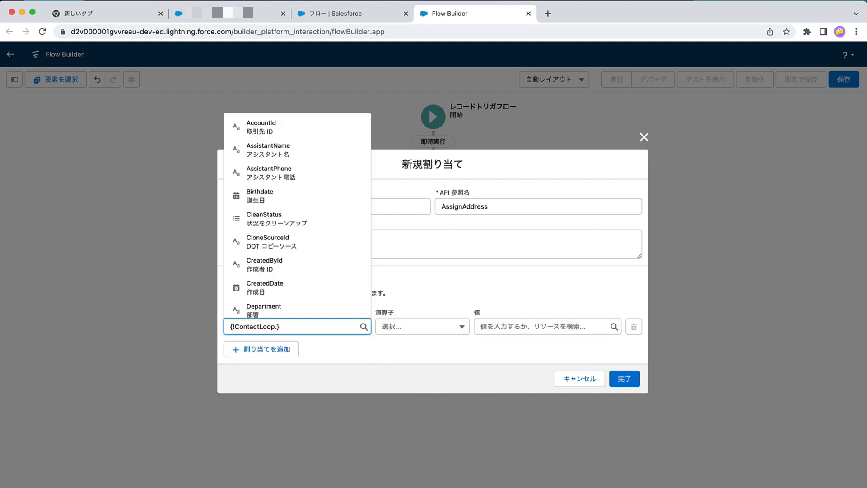
pyautogui.write('coun')
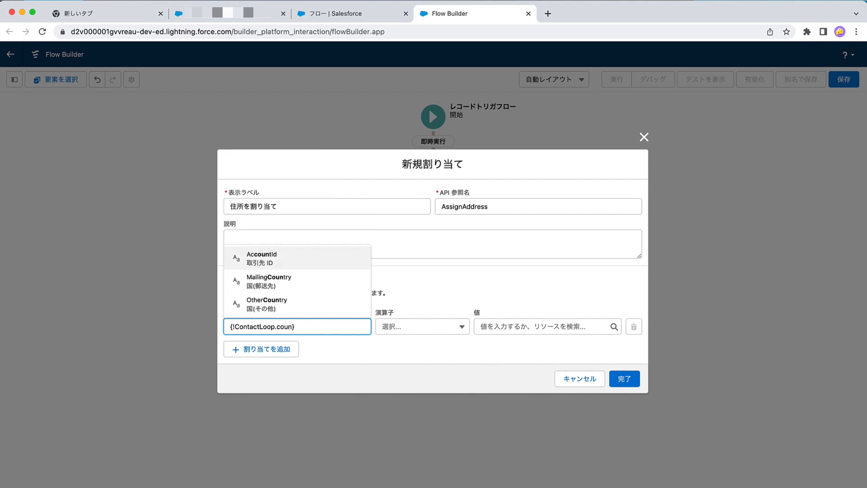
pyautogui.click(291, 281)
pyautogui.click(501, 330)
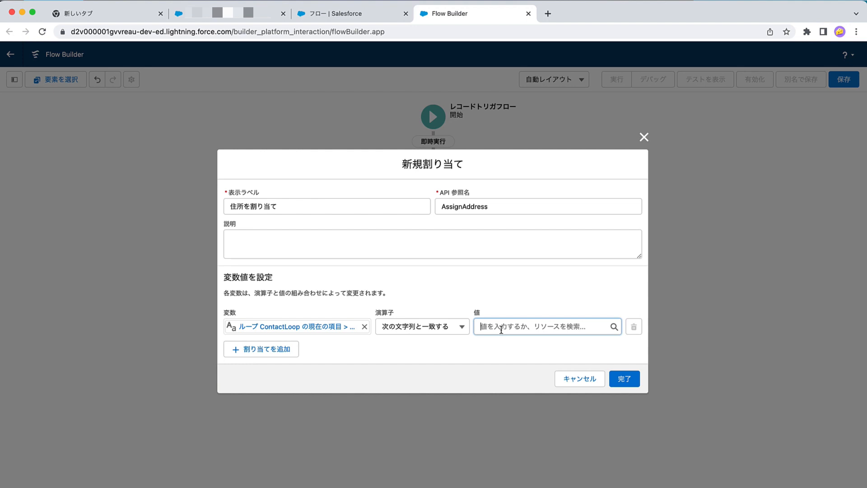
pyautogui.scroll(-5, 534, 286)
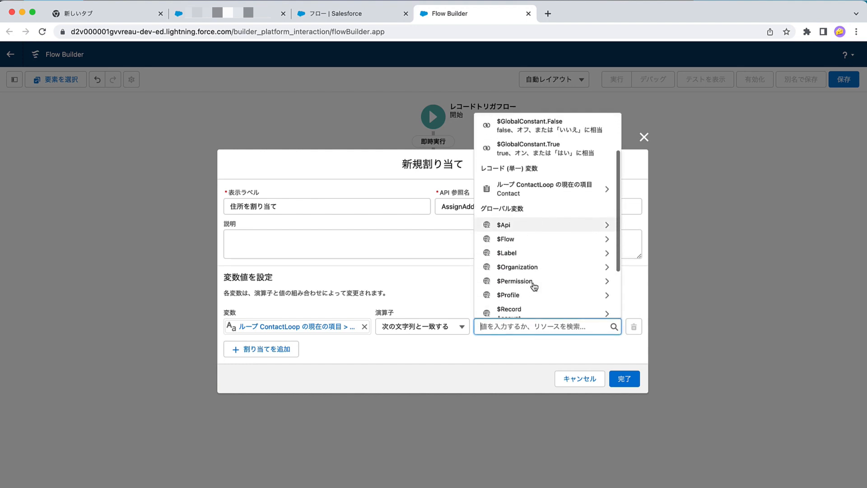
pyautogui.click(534, 286)
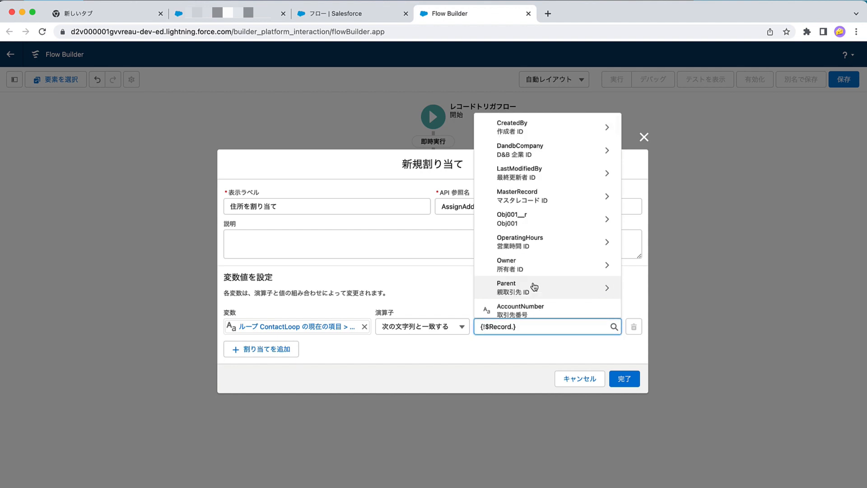
pyautogui.write('count')
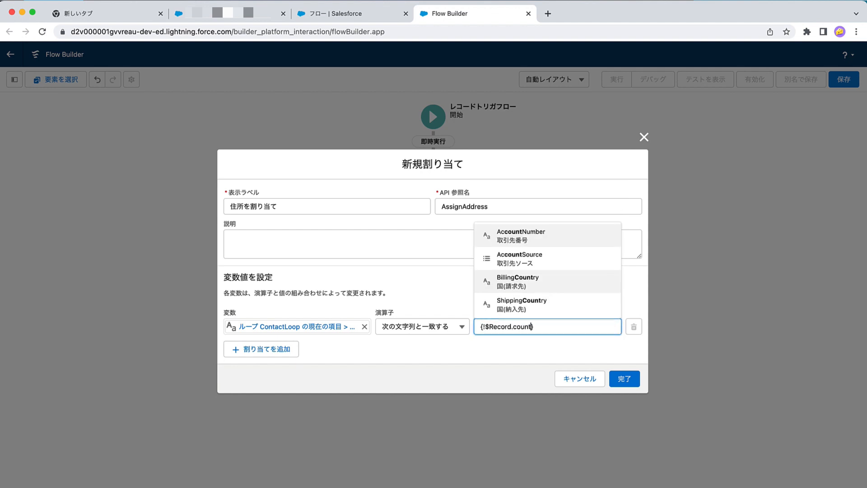
pyautogui.click(537, 280)
# Step: Add assignments of $Record's 郵便番号, 都道府県, 市区郡 and 町名・番地 (請求先) to the current ContactLoop item's matching address fields and finish the element
pyautogui.click(280, 348)
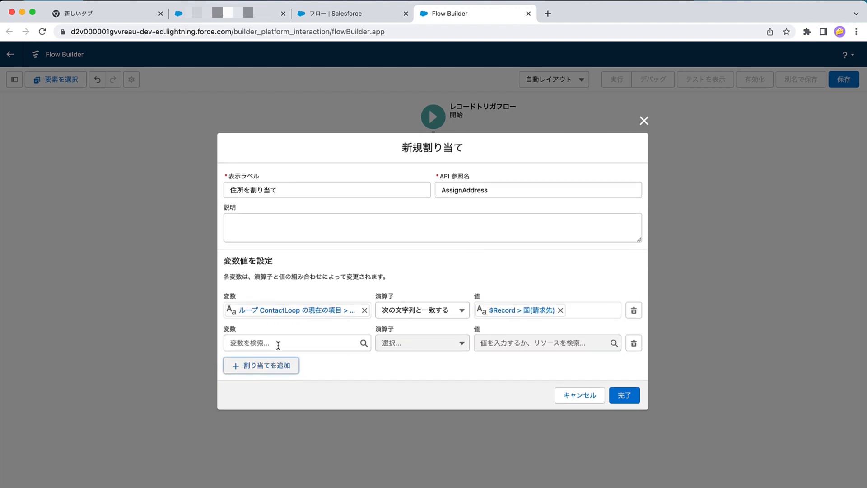
pyautogui.click(280, 343)
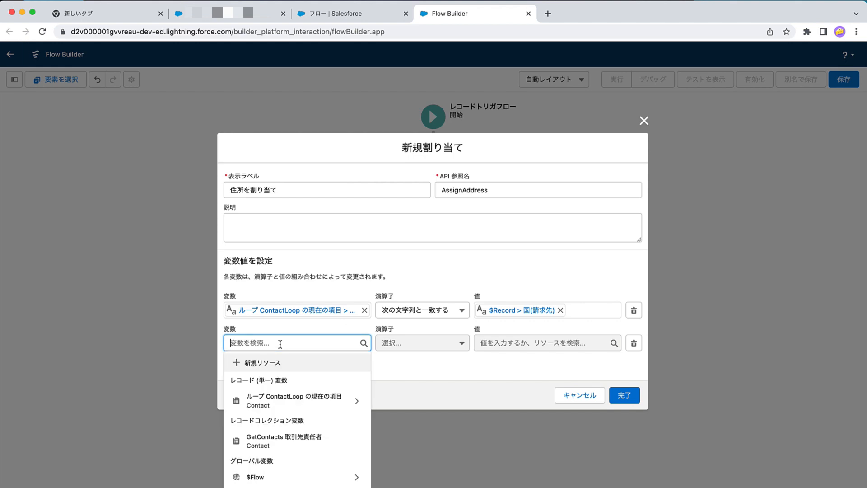
pyautogui.click(290, 401)
pyautogui.write('pos')
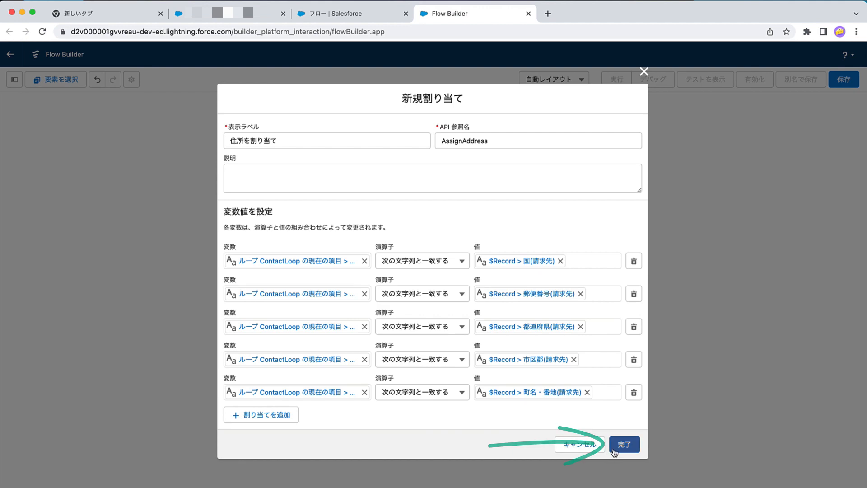
pyautogui.click(614, 448)
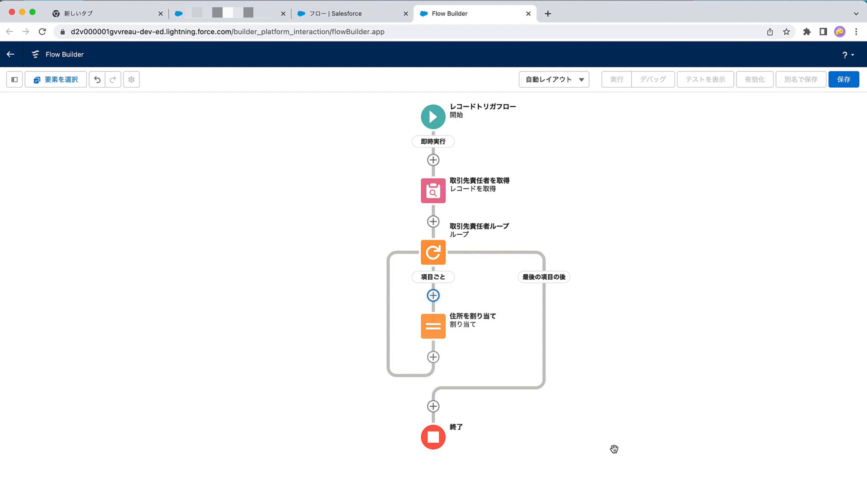
# Step: Add an Update Records (レコードを更新) element after 住所を割り当て inside the loop and label it 取引先責任者の住所を更新
pyautogui.click(433, 357)
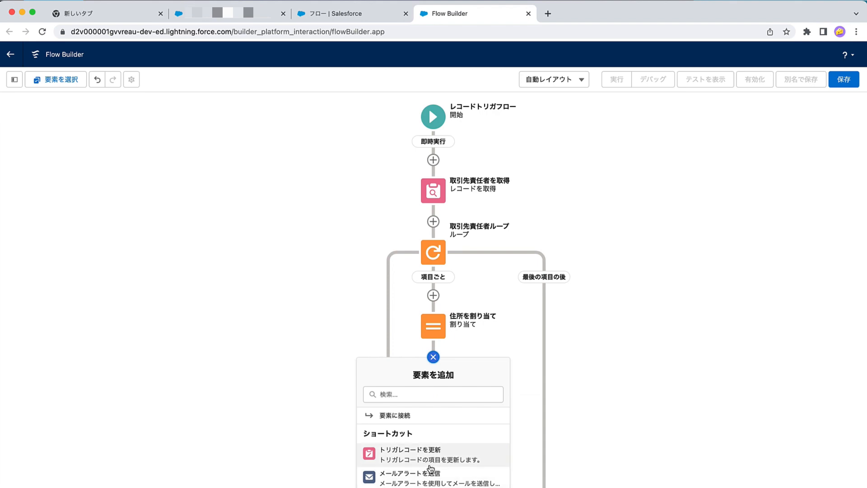
pyautogui.scroll(-5, 460, 459)
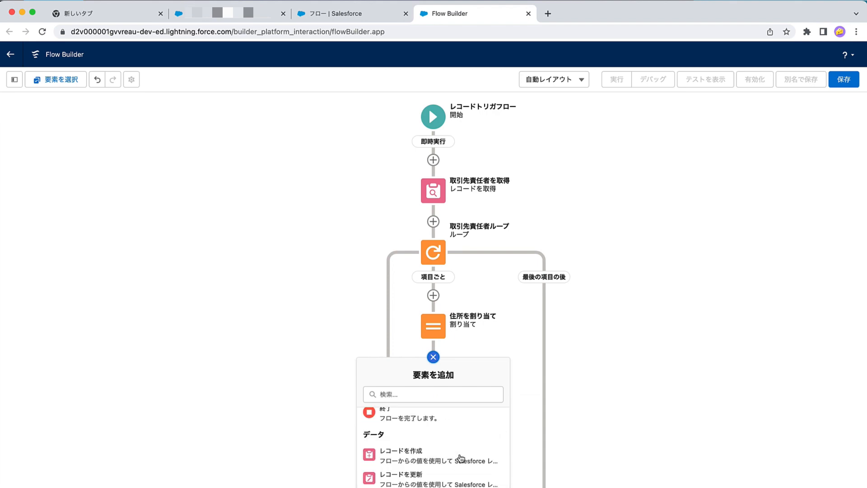
pyautogui.click(434, 481)
pyautogui.write('と')
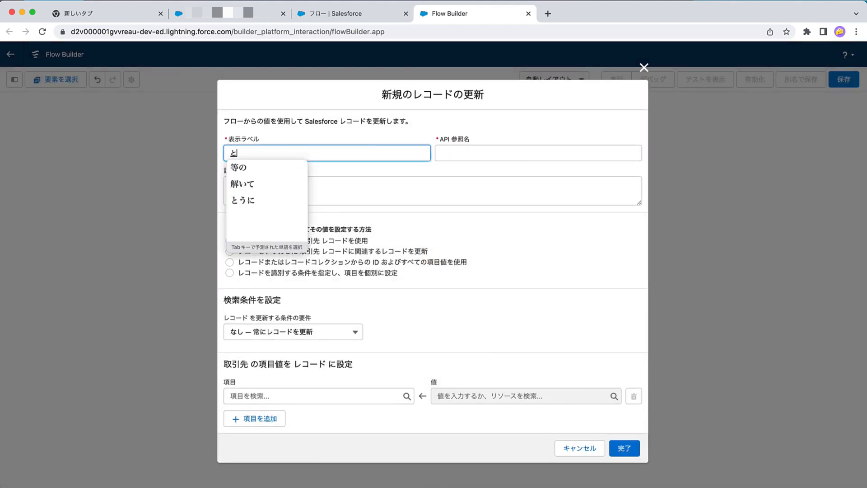
pyautogui.write('りひき')
pyautogui.press('Tab')
pyautogui.press('Return')
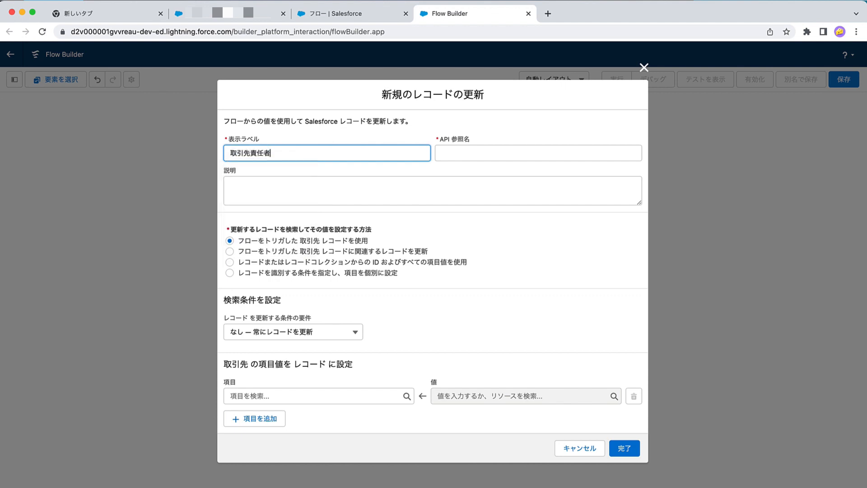
pyautogui.write('のじゅうしょw')
pyautogui.press('Return')
pyautogui.write('をこうしん')
pyautogui.press('Return')
# Step: Set the Update Records element's API name to UpdateContactAddress
pyautogui.press('Tab')
pyautogui.write('Upd')
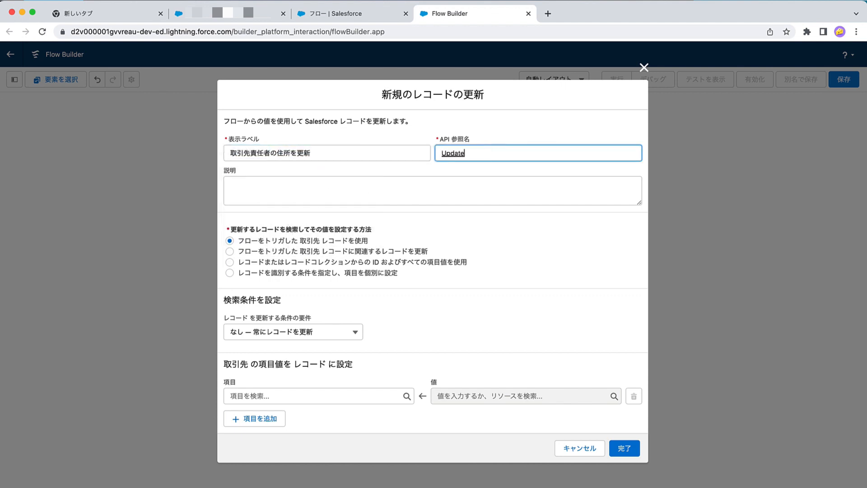
pyautogui.write('ateContactAddress')
pyautogui.press('Return')
# Step: Have the element update using the IDs and all field values from a record or collection, choose the current ContactLoop item, and finish it
pyautogui.click(338, 262)
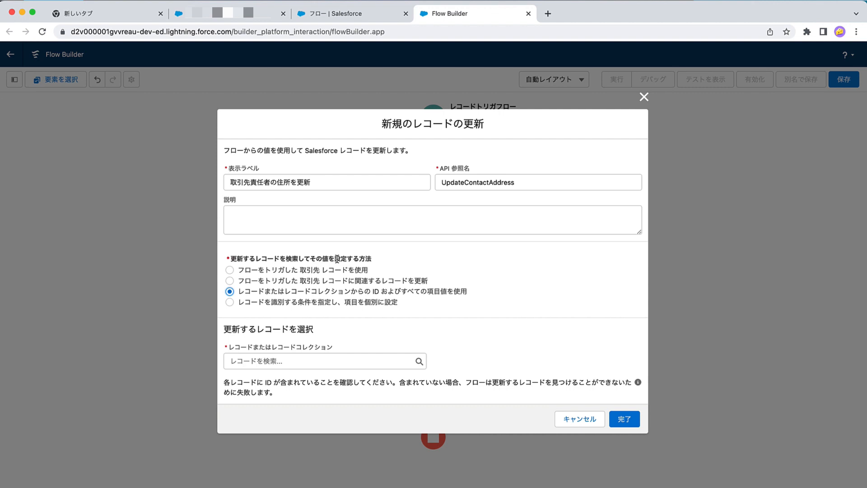
pyautogui.click(292, 360)
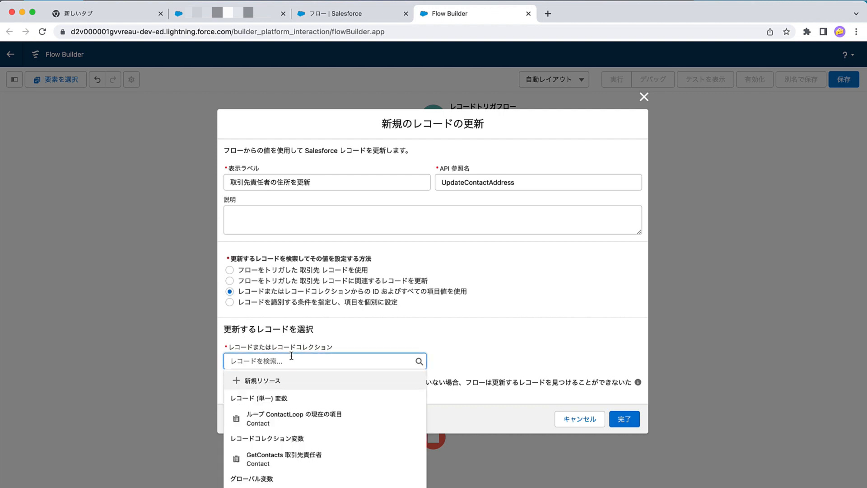
pyautogui.click(297, 418)
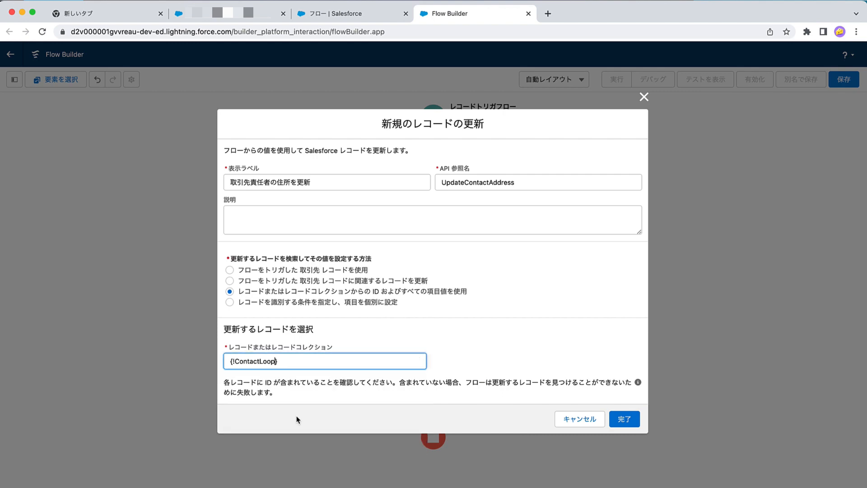
pyautogui.click(625, 420)
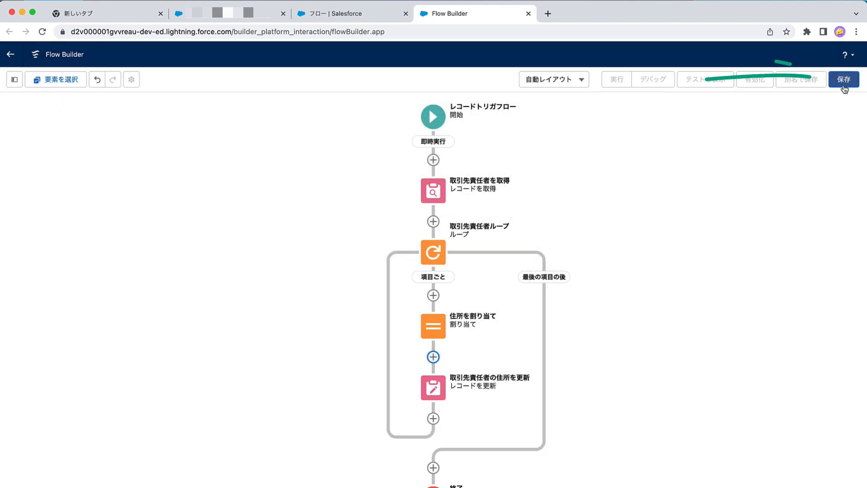
# Step: Save the flow as 取引先責任者の住所を更新 with the API name UpdateContactAddress, and activate it
pyautogui.click(844, 81)
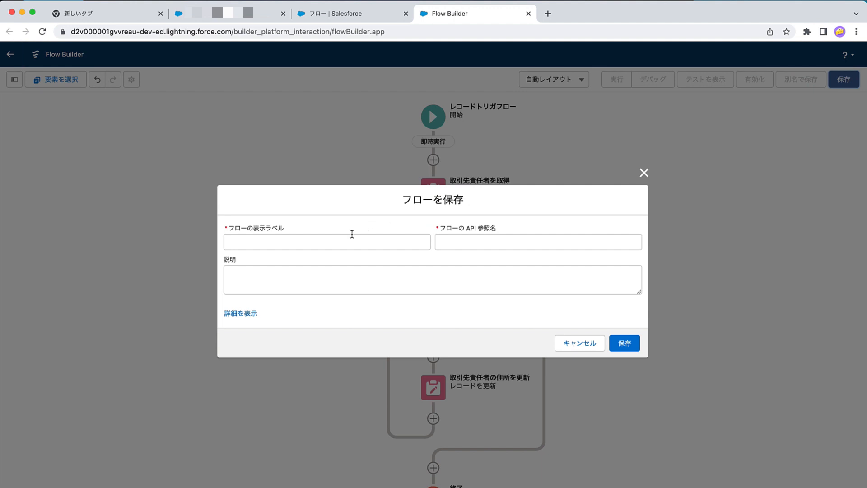
pyautogui.click(352, 234)
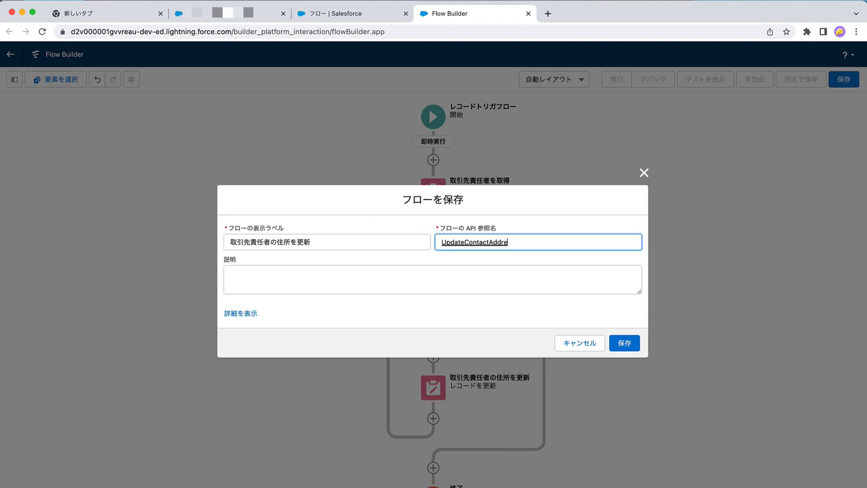
pyautogui.write('ss')
pyautogui.press('Return')
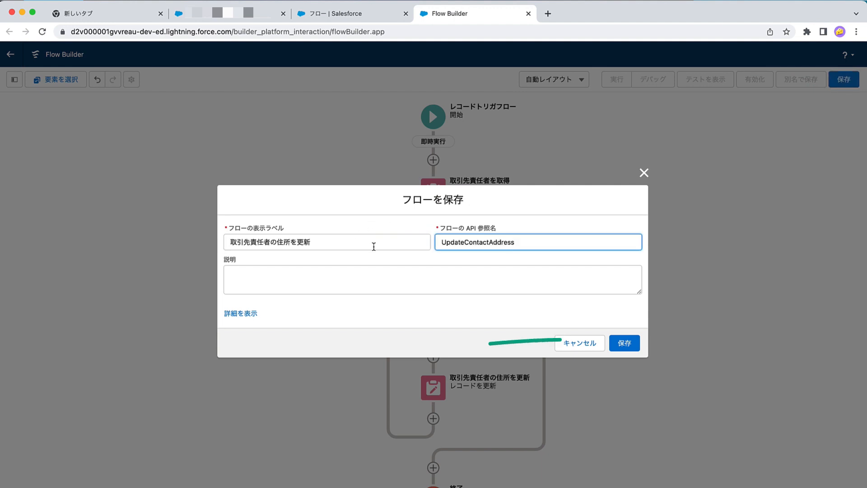
pyautogui.click(625, 342)
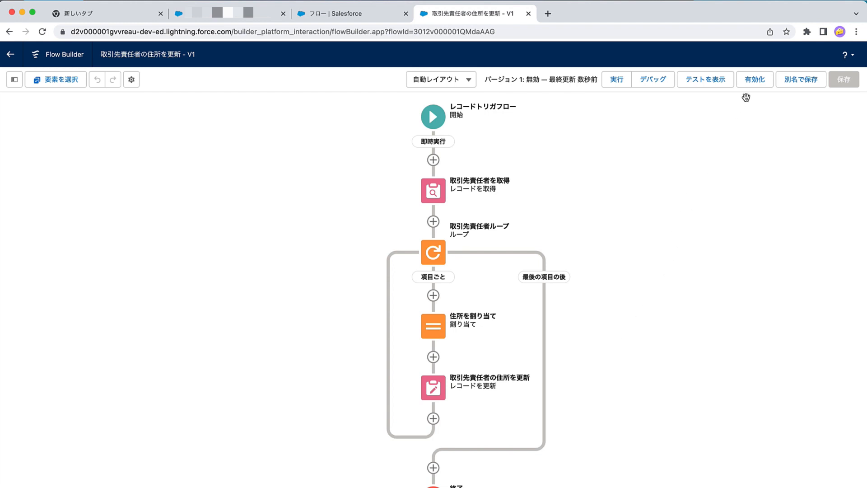
pyautogui.click(754, 84)
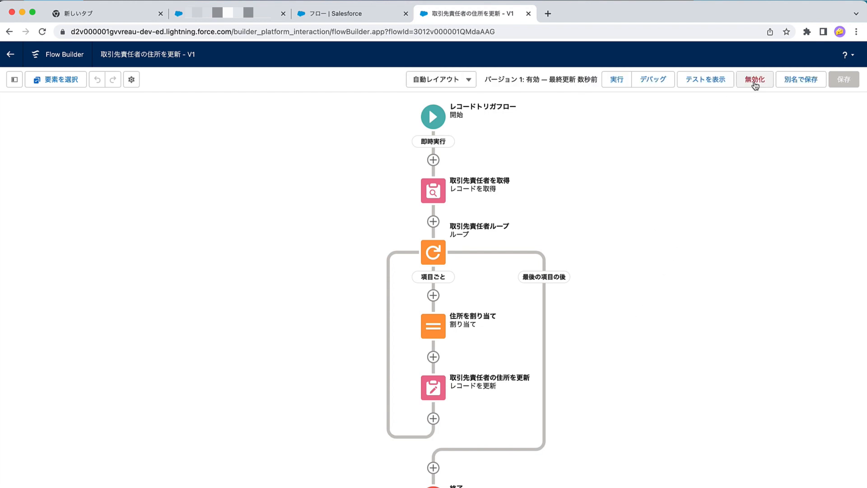
# Step: On the account record, complete the billing postal code with a hyphen and four-digit suffix, save, and check the related contacts' mailing addresses
pyautogui.click(221, 17)
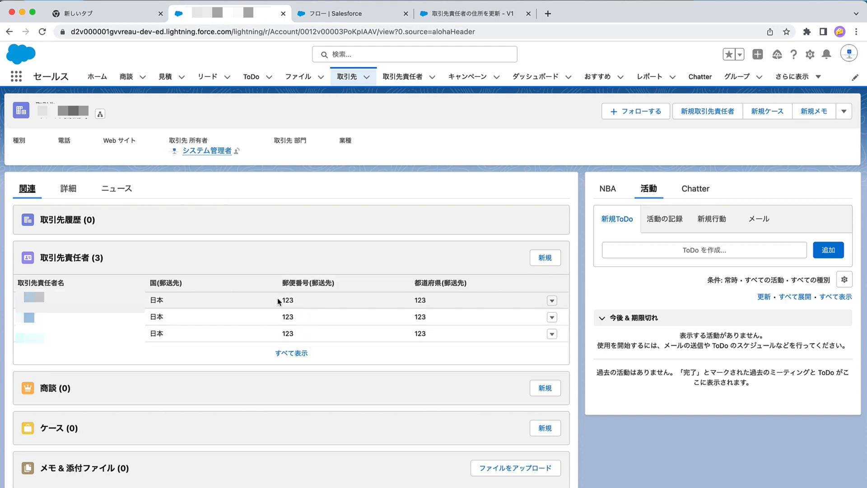
pyautogui.click(77, 196)
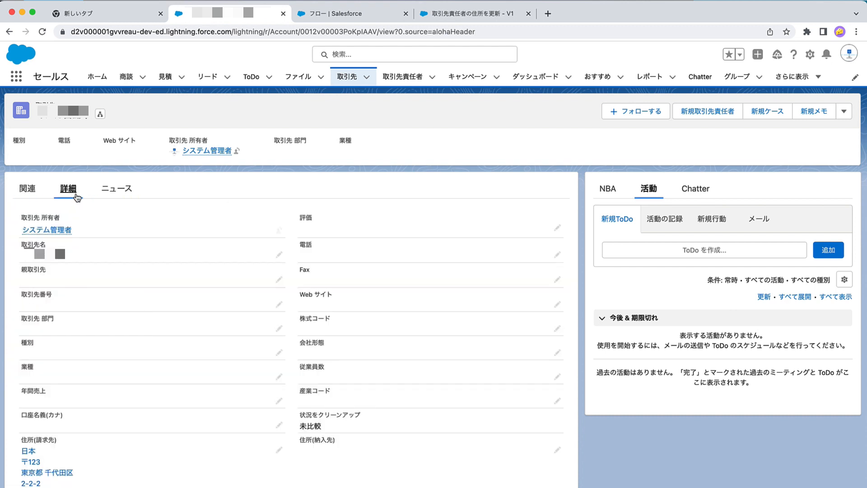
pyautogui.click(280, 450)
pyautogui.scroll(-2, 224, 398)
pyautogui.click(164, 380)
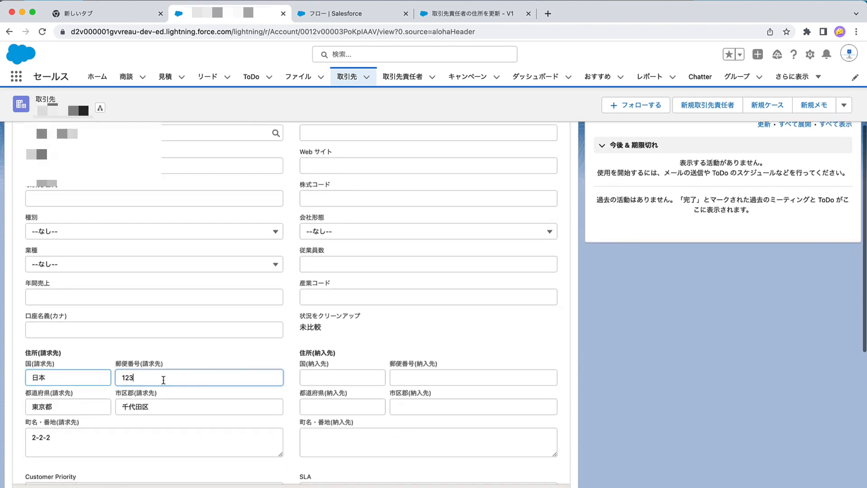
pyautogui.write('-4567')
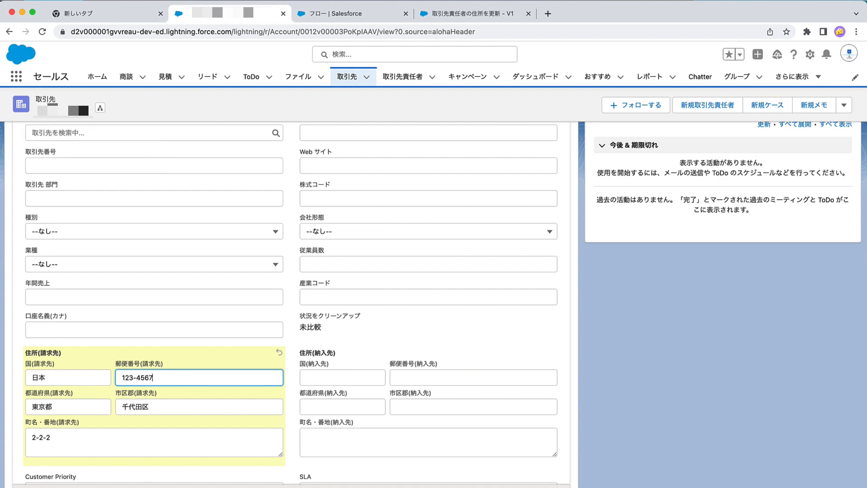
pyautogui.press('Return')
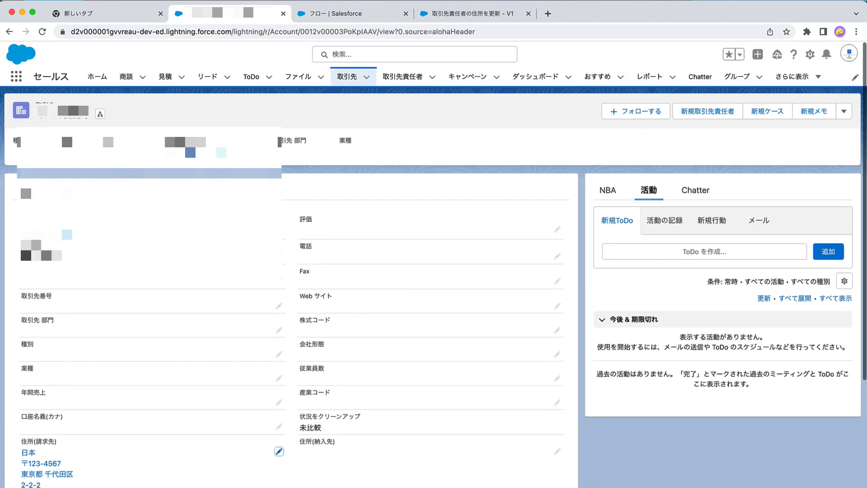
pyautogui.click(31, 192)
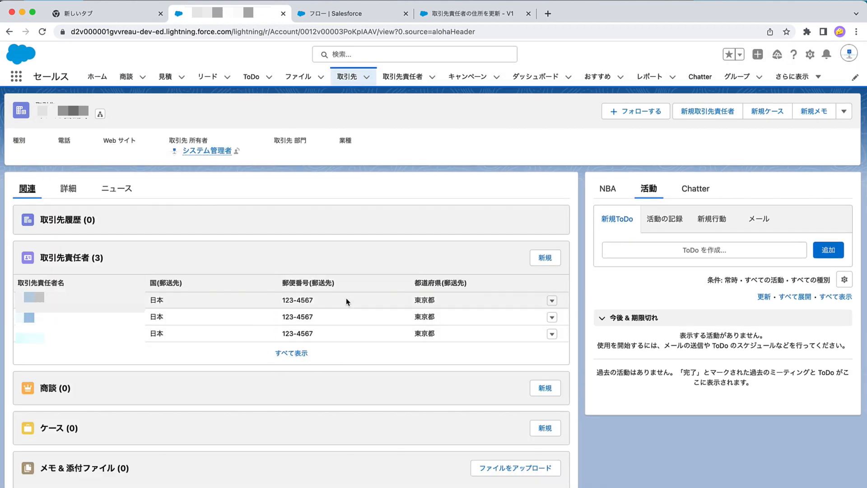